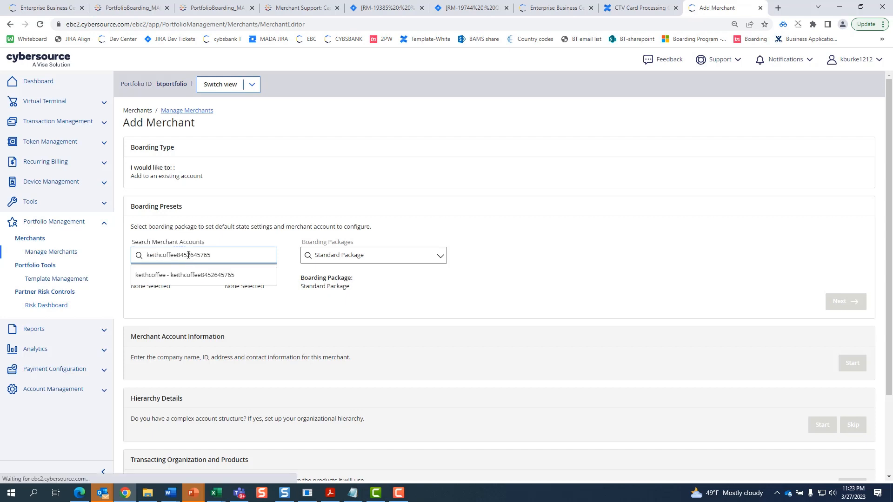
# Choose the matching existing merchant account as the boarding preset for the new merchant
pyautogui.click(185, 276)
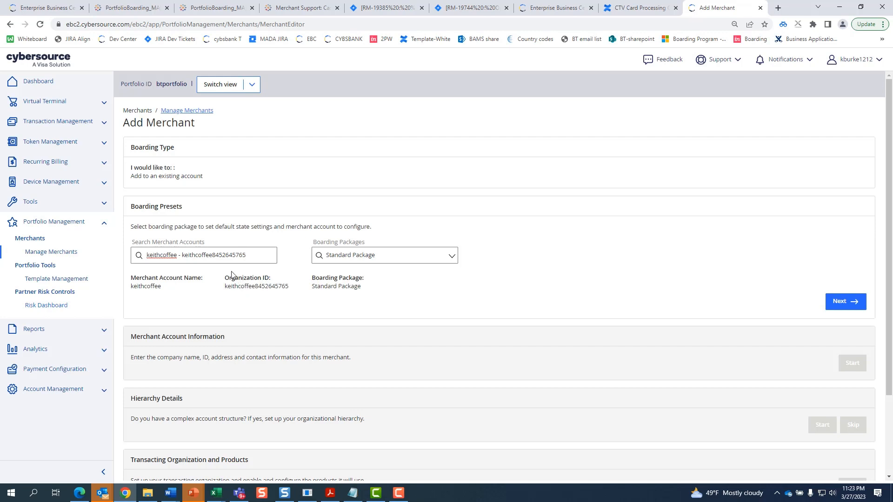
# Switch to PowerPoint to review the slide on merchants managing their own DMH or TMS, and return to the Add Merchant page
pyautogui.hotkey('alt', 'Tab')
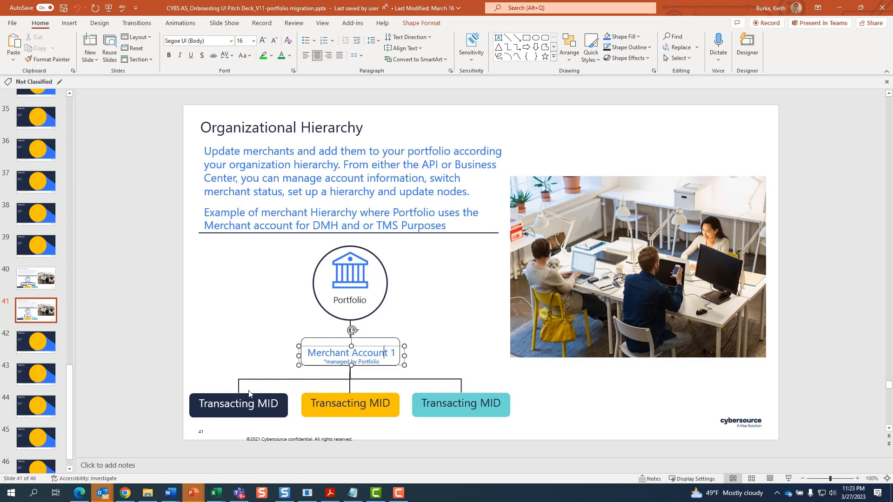
pyautogui.click(49, 285)
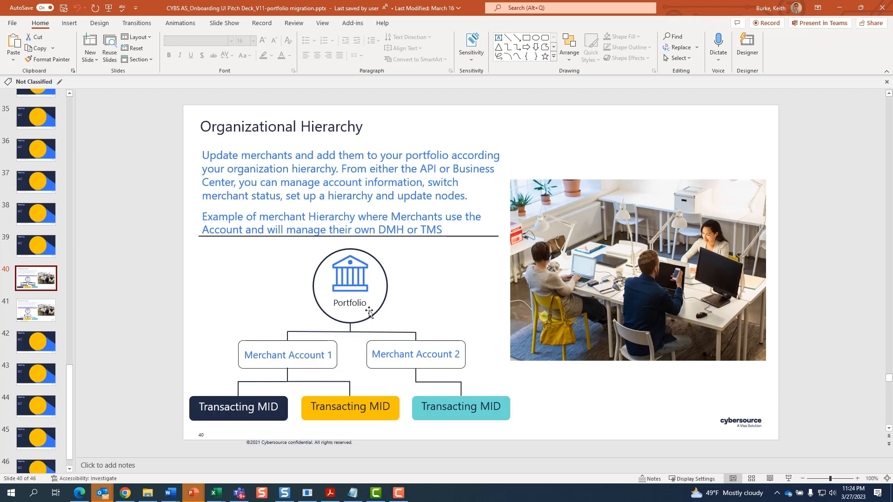
pyautogui.hotkey('alt', 'Tab')
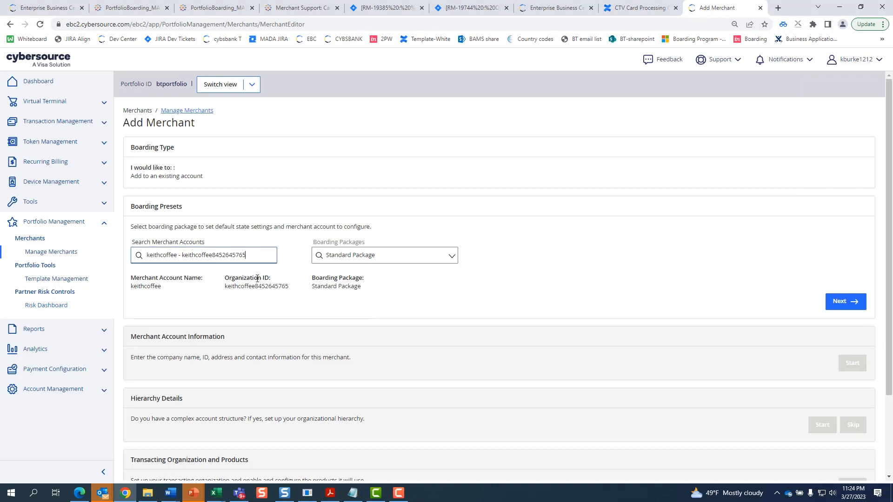
# Confirm the boarding presets with the Standard Package and skip the hierarchy details
pyautogui.click(832, 306)
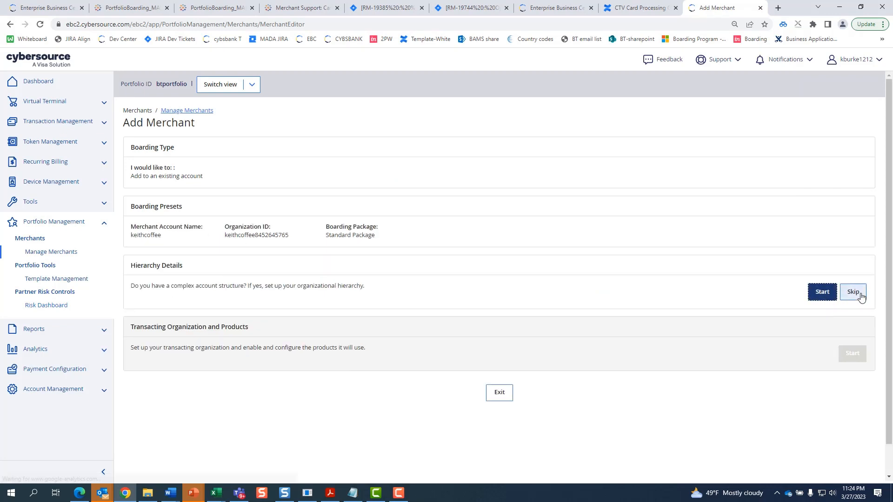
pyautogui.click(858, 295)
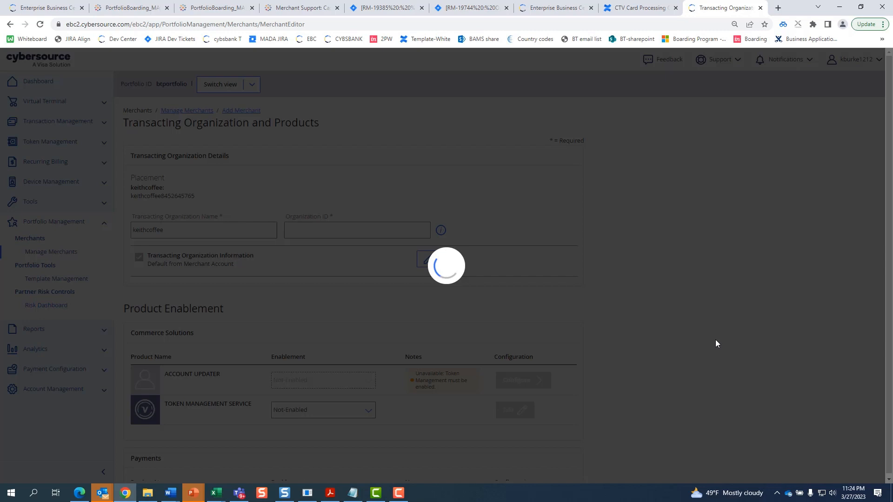
# Enable Token Management Service and Card Processing for the transacting organization
pyautogui.scroll(-4, 499, 323)
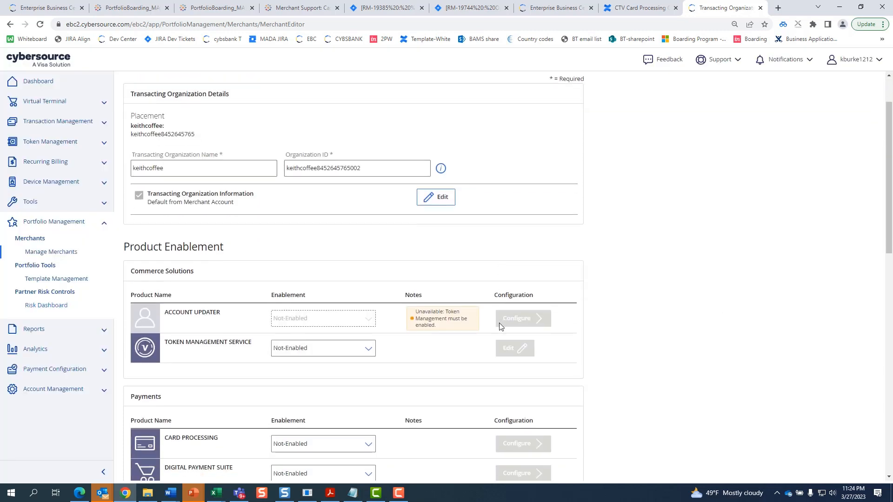
pyautogui.click(367, 224)
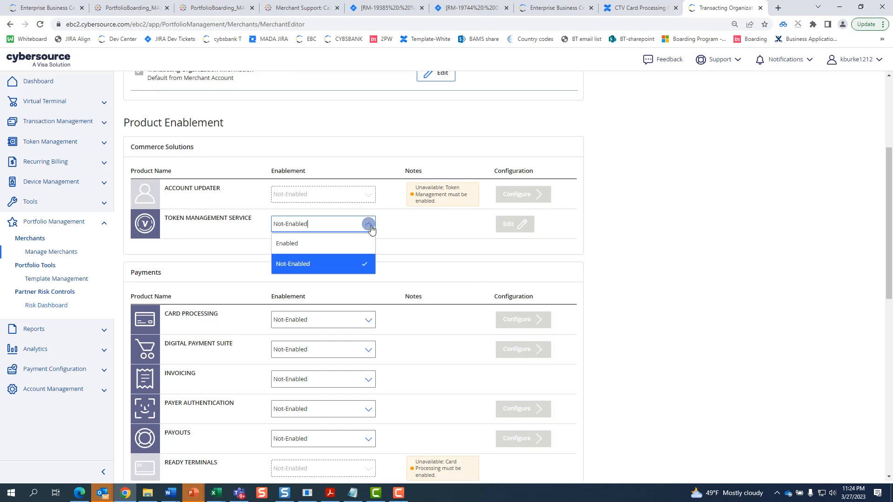
pyautogui.click(363, 242)
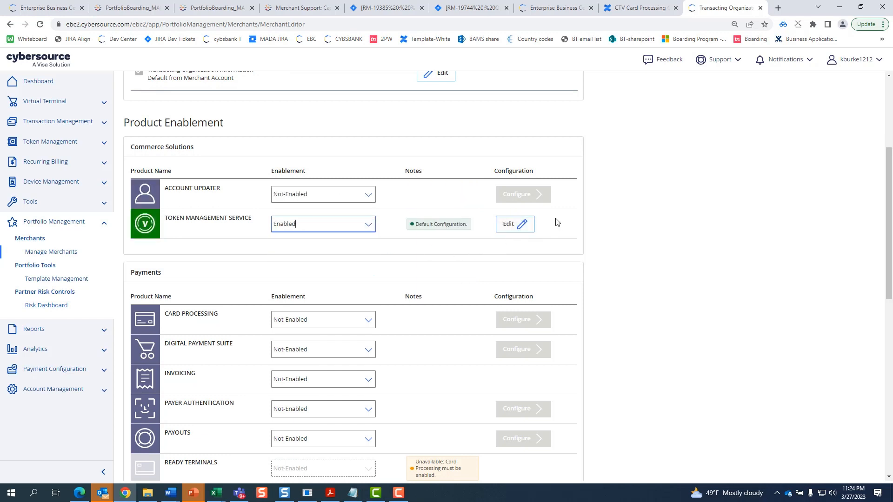
pyautogui.click(369, 326)
pyautogui.click(343, 342)
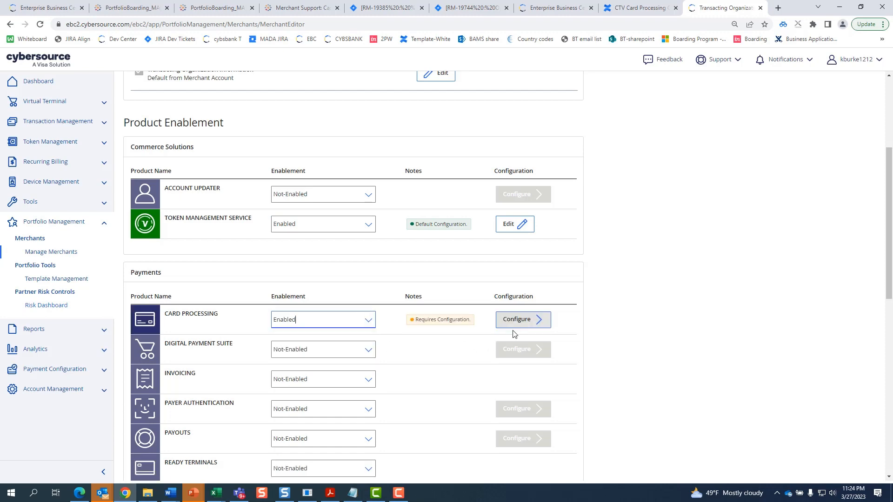
# Configure Card Processing for First Data Global with the same ID number for multiple currencies, entering the master merchant and terminal IDs
pyautogui.click(521, 328)
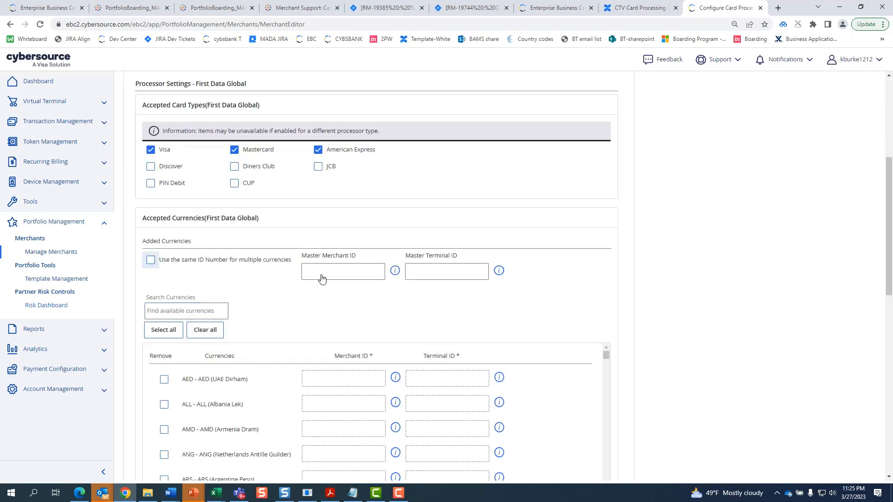
pyautogui.click(324, 274)
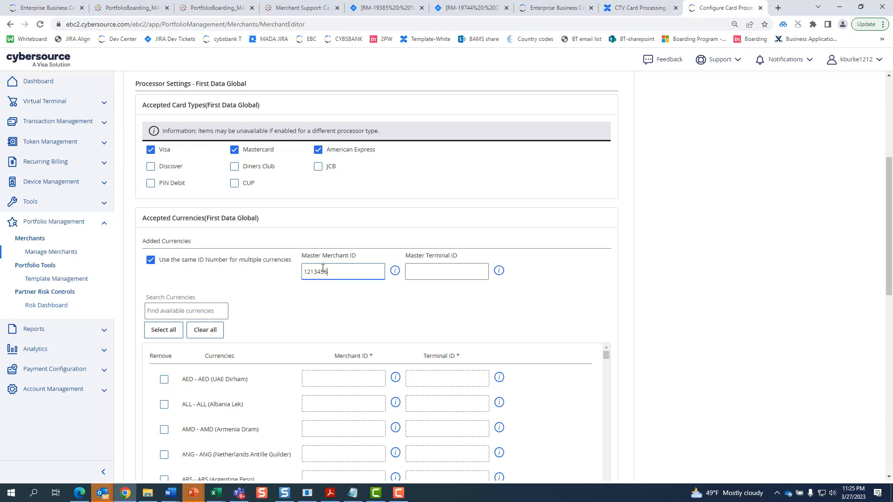
pyautogui.press('Tab')
pyautogui.write('123456')
# Add USD (US Dollar) as an accepted currency and apply the Card Processing configuration
pyautogui.scroll(-3, 461, 266)
pyautogui.scroll(-1, 614, 229)
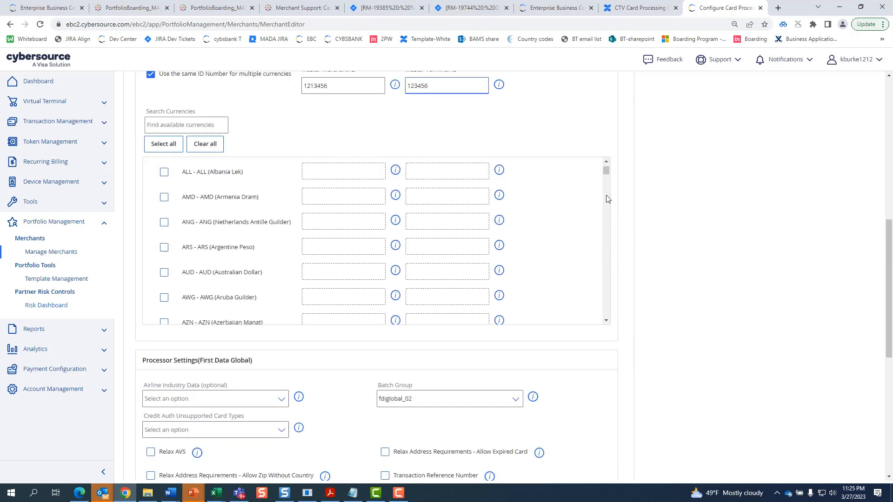
pyautogui.moveTo(607, 171); pyautogui.dragTo(617, 276)
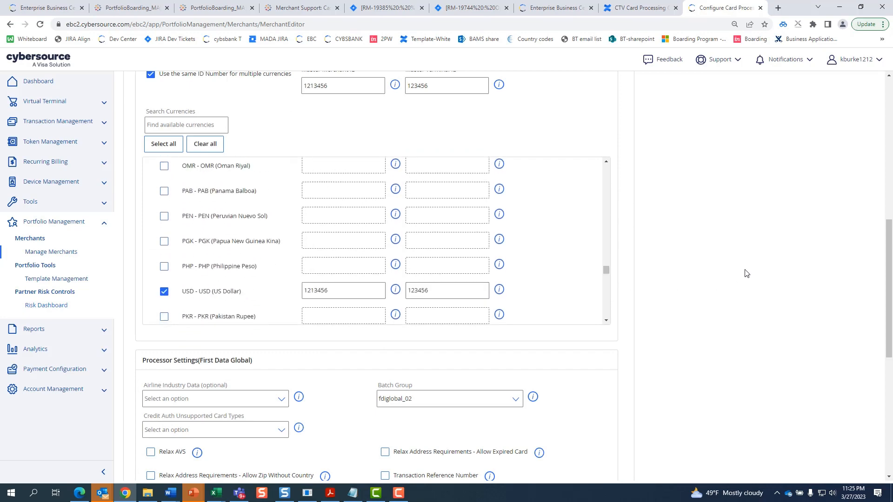
pyautogui.scroll(-7, 738, 287)
pyautogui.scroll(-1, 719, 347)
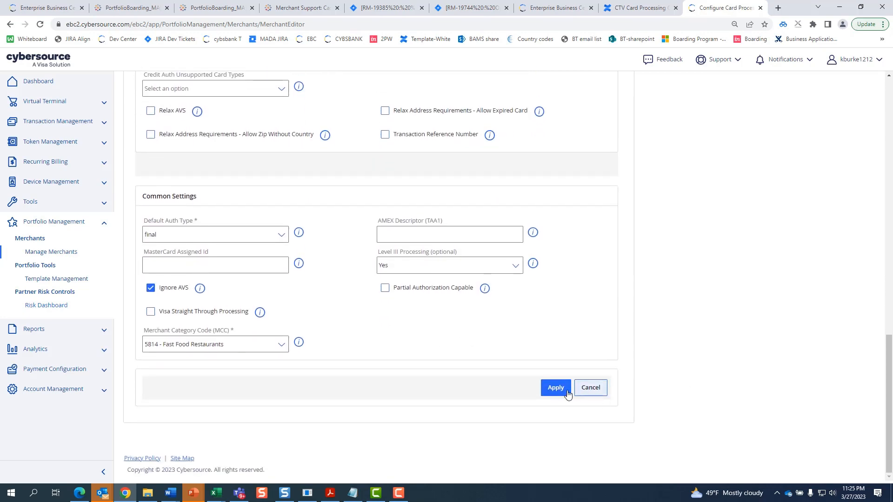
pyautogui.click(562, 392)
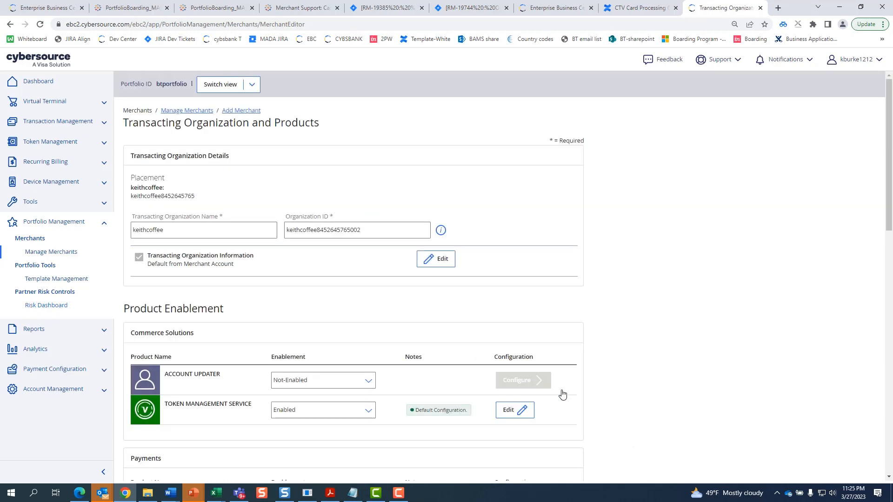
# Enable Invoicing and Payer Authentication, and open the Payer Authentication configuration
pyautogui.scroll(-5, 558, 370)
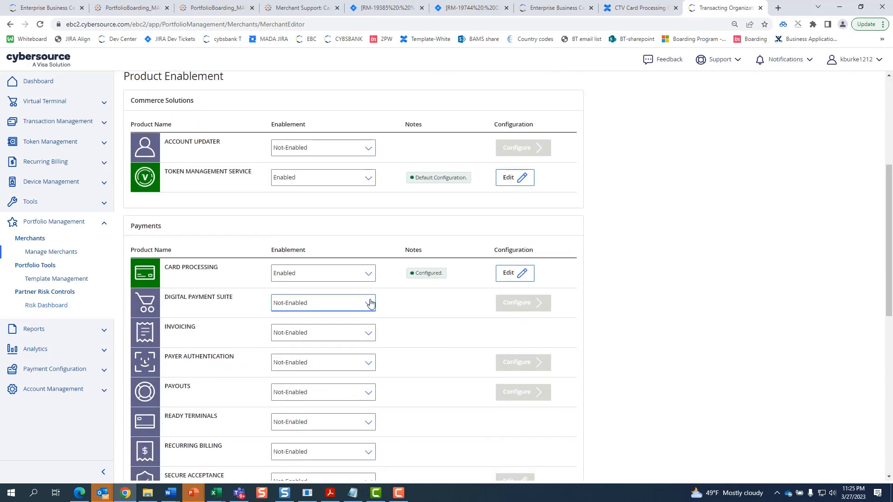
pyautogui.click(366, 337)
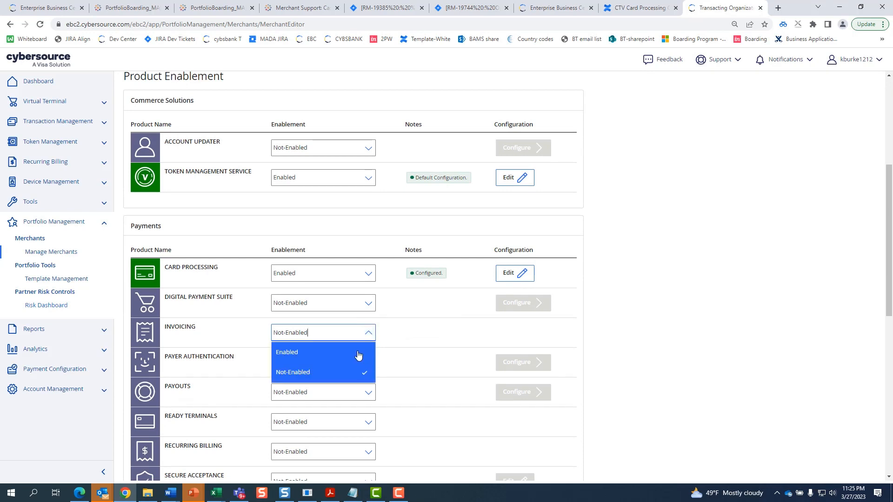
pyautogui.click(359, 357)
pyautogui.click(365, 367)
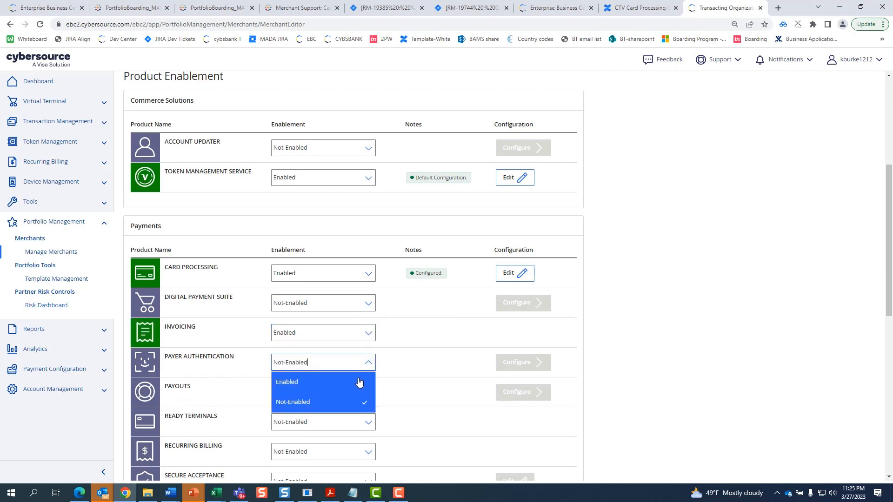
pyautogui.click(523, 363)
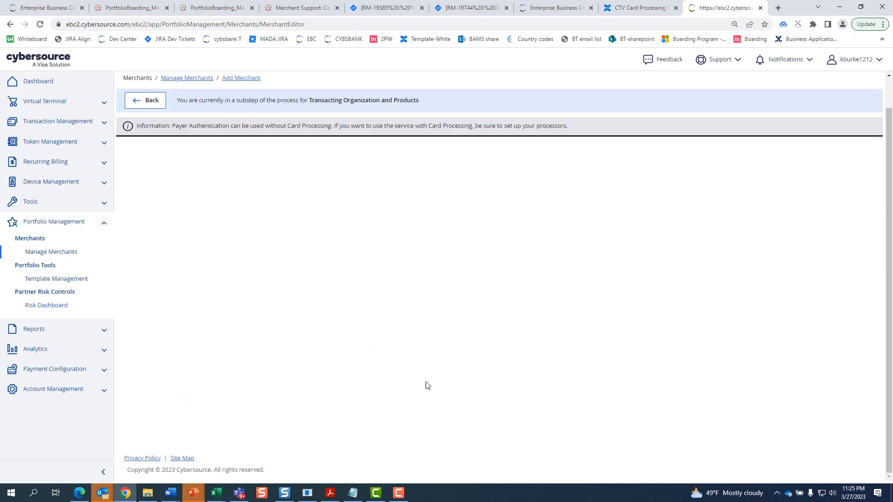
# Enable Visa Secure and MasterCard Identity Check, enter an acquirer merchant ID for each, and save the Payer Authentication settings
pyautogui.scroll(-4, 183, 259)
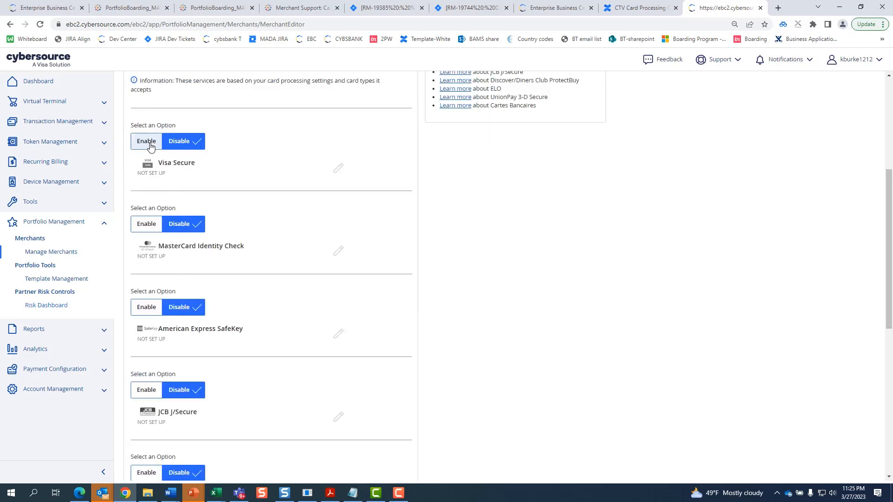
pyautogui.click(154, 225)
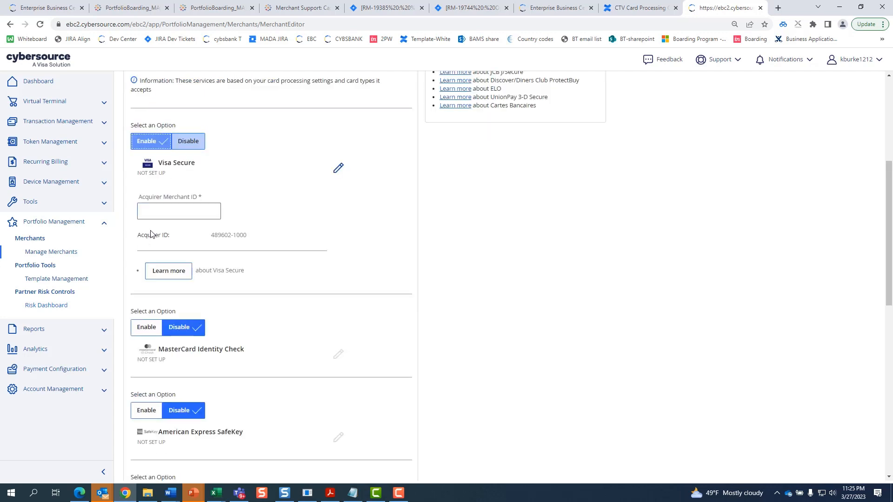
pyautogui.click(144, 327)
pyautogui.click(165, 211)
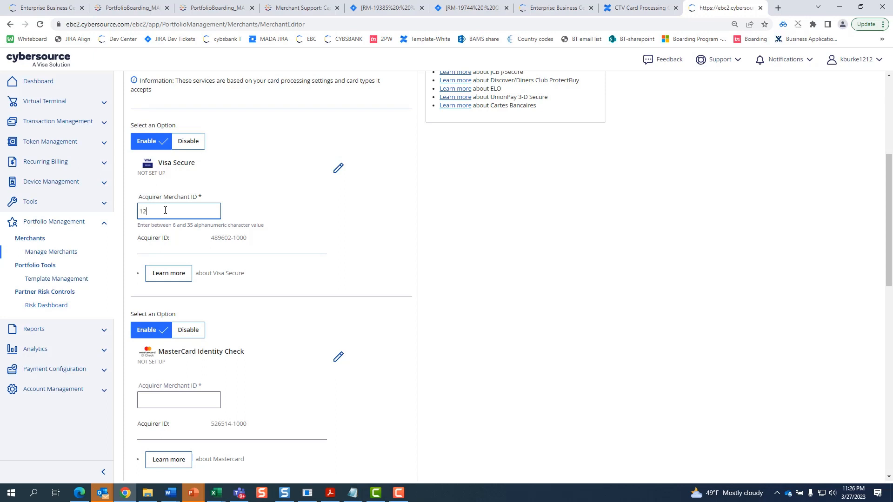
pyautogui.click(167, 400)
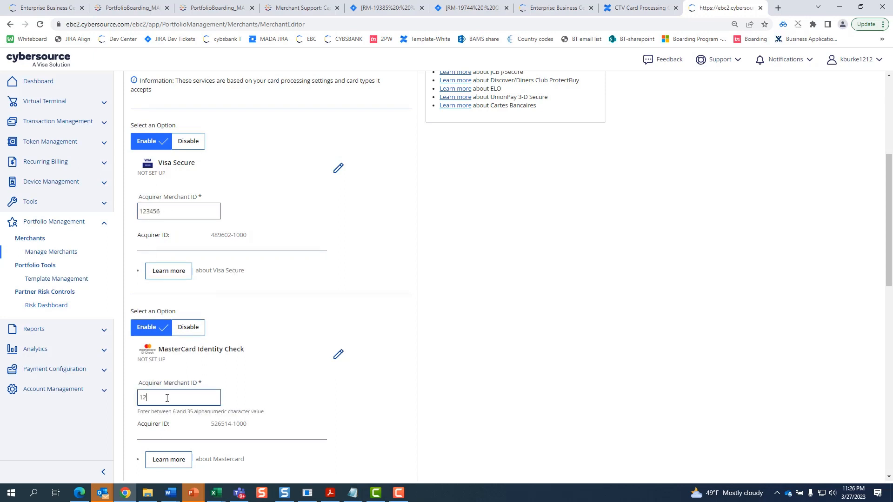
pyautogui.scroll(-10, 367, 393)
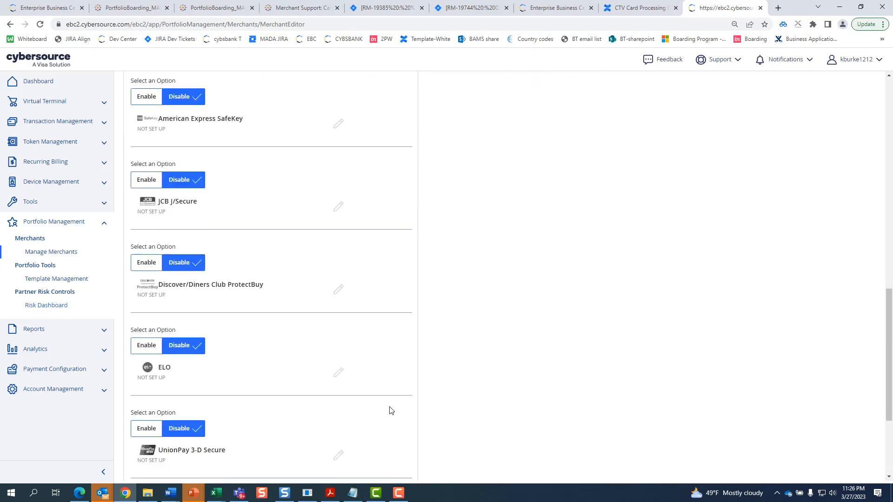
pyautogui.click(364, 423)
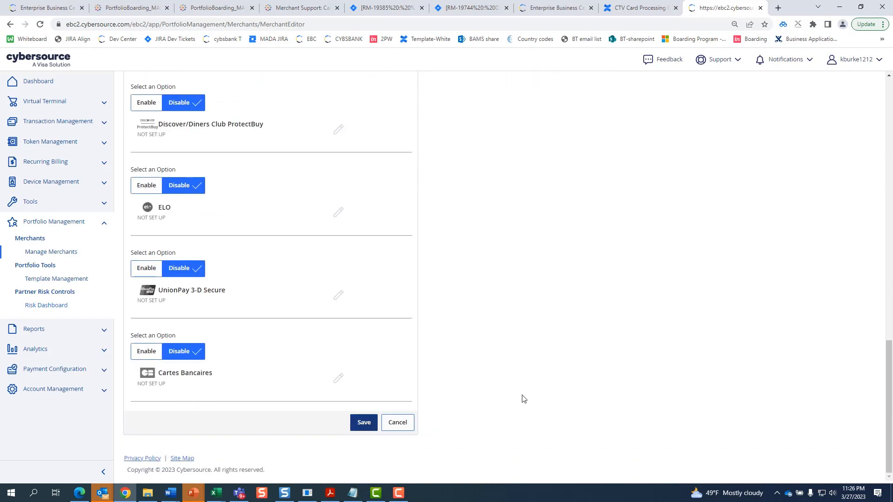
# Enable Fraud Management Essentials and save the transacting organization with its products
pyautogui.scroll(-5, 537, 389)
pyautogui.scroll(-7, 539, 390)
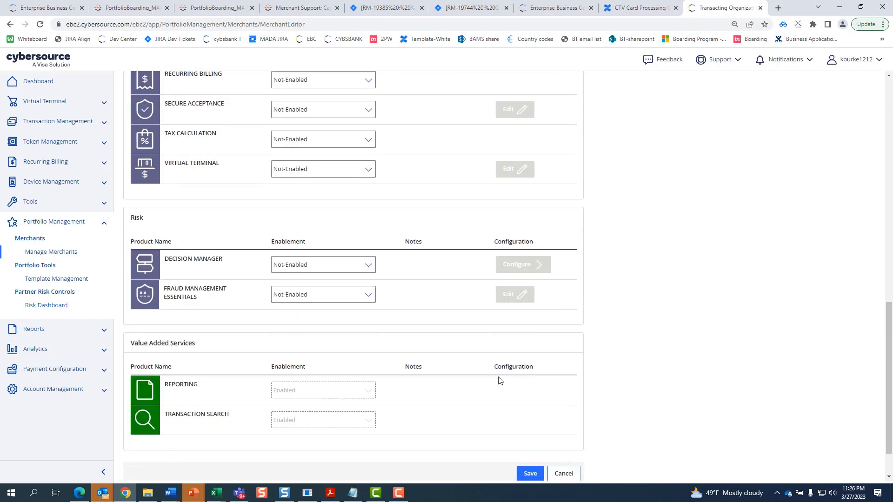
pyautogui.click(358, 303)
pyautogui.click(353, 315)
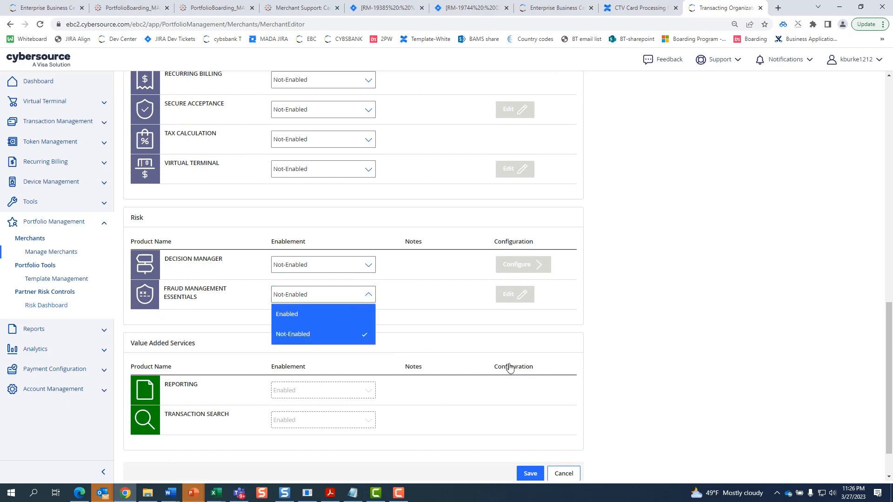
pyautogui.scroll(-2, 536, 456)
pyautogui.click(525, 423)
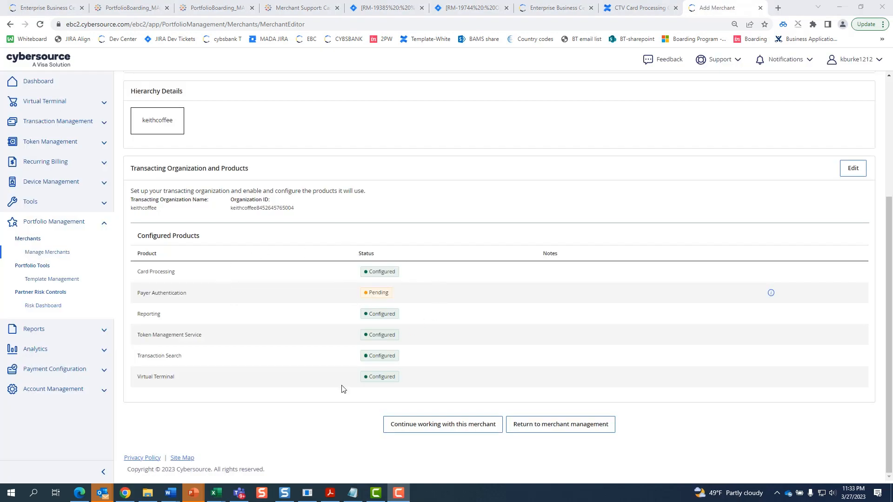
# Check the Payer Authentication status in the boarding summary, and check it again in the new merchant's details
pyautogui.doubleClick(379, 293)
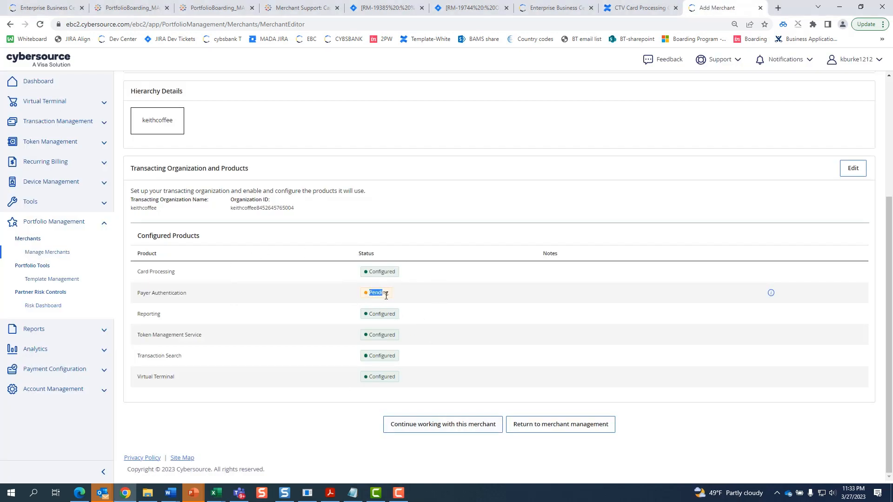
pyautogui.click(445, 432)
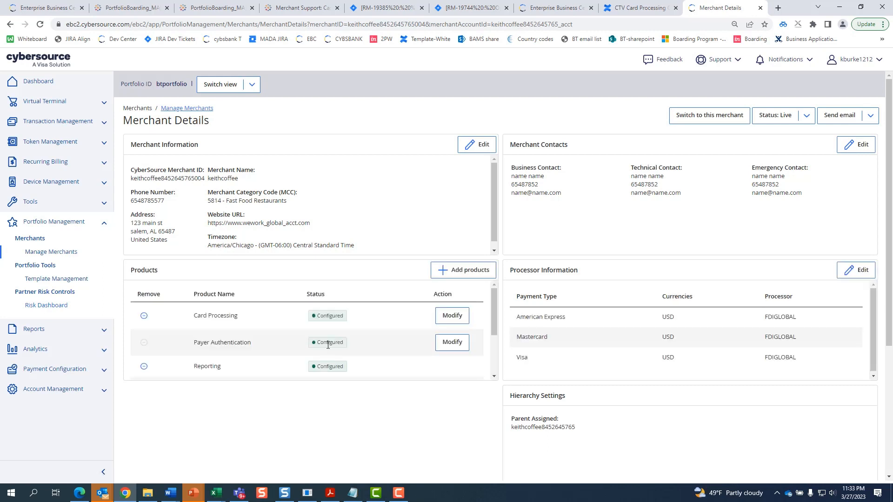
pyautogui.scroll(-1, 328, 346)
pyautogui.moveTo(317, 297); pyautogui.dragTo(352, 301)
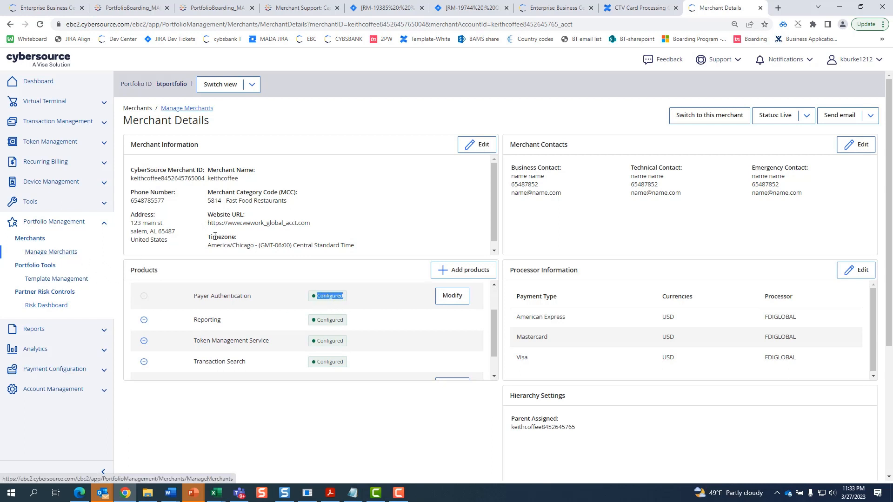
# Copy the new merchant's CyberSource Merchant ID and search for it as the Organization Id among Transacting MIDs in Manage Merchants
pyautogui.moveTo(205, 179); pyautogui.dragTo(137, 178)
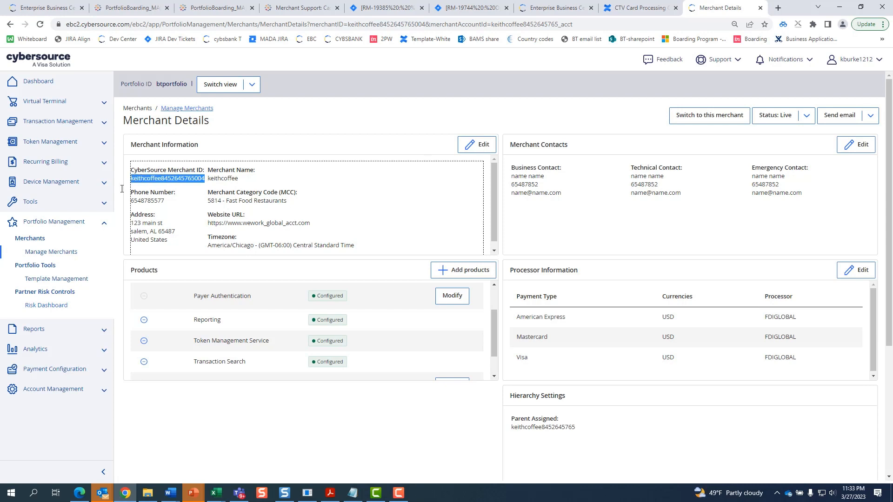
pyautogui.click(54, 253)
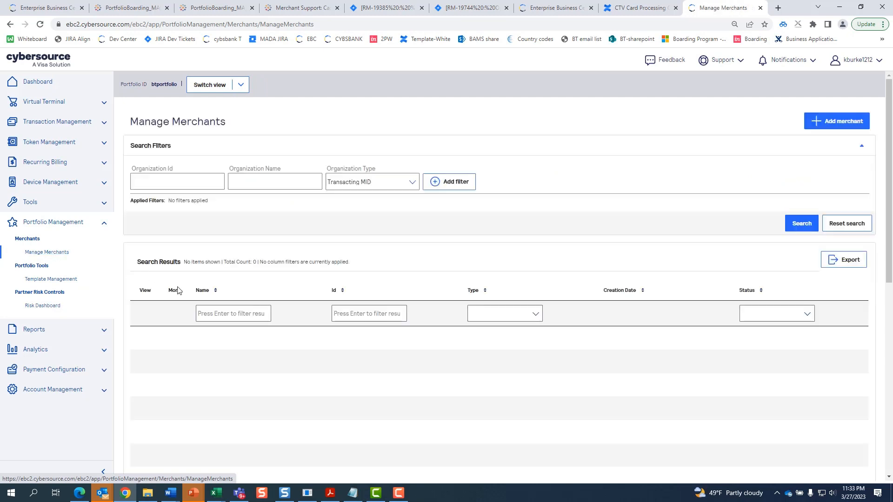
pyautogui.click(202, 182)
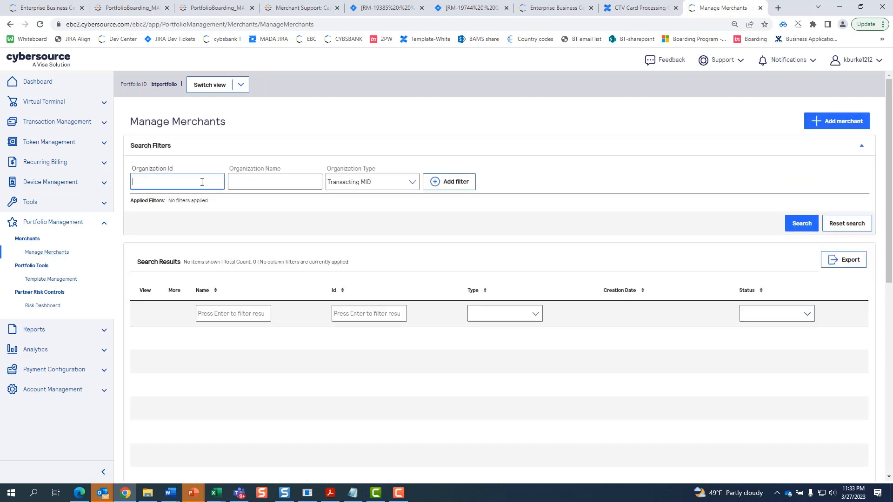
pyautogui.hotkey('ctrl', 'v')
pyautogui.click(794, 226)
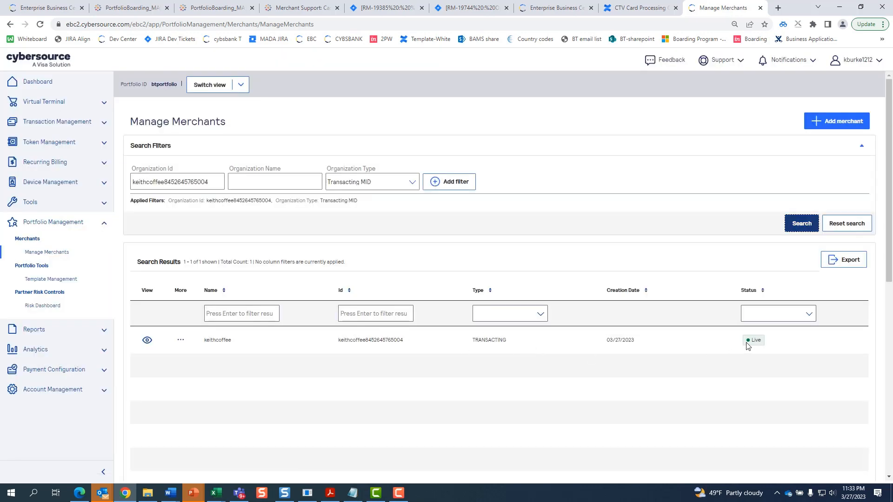
# Open the organization hierarchy of the transacting merchant found by the search
pyautogui.click(179, 341)
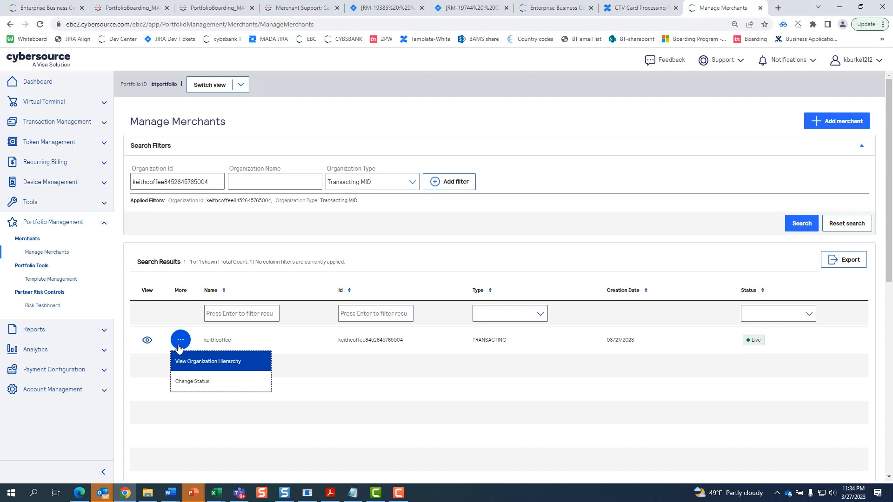
pyautogui.click(208, 367)
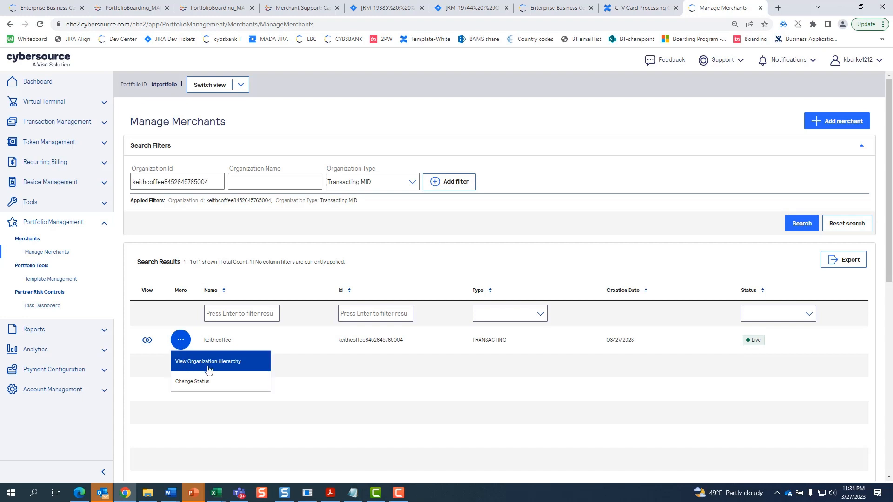
pyautogui.click(208, 370)
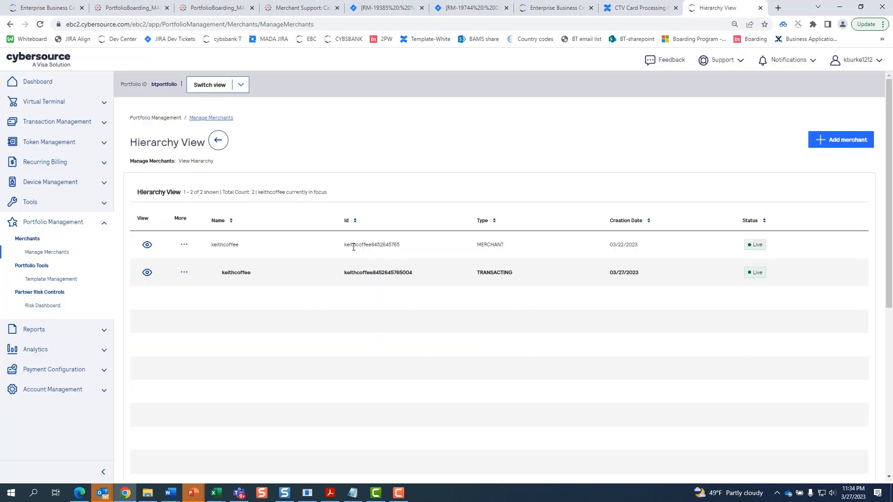
# Compare the transacting merchant's ID and its parent merchant's ID in the hierarchy, and open the parent merchant's organization hierarchy
pyautogui.moveTo(344, 274); pyautogui.dragTo(520, 278)
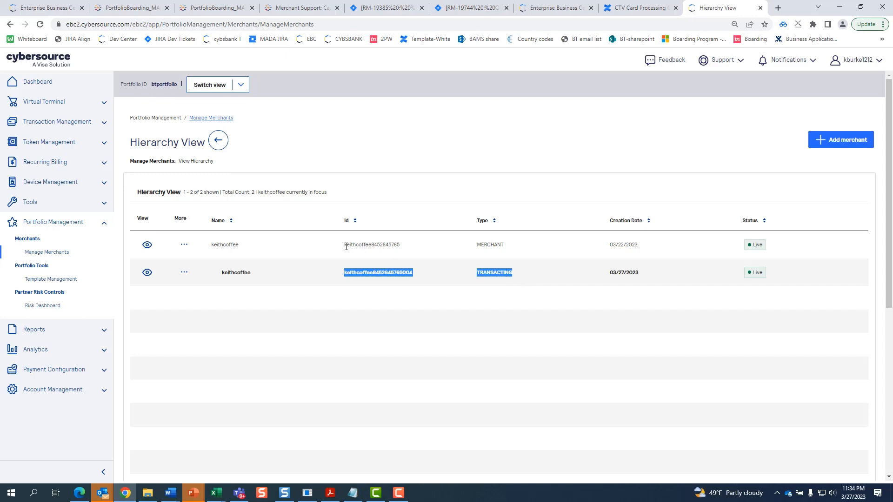
pyautogui.moveTo(345, 248); pyautogui.dragTo(403, 252)
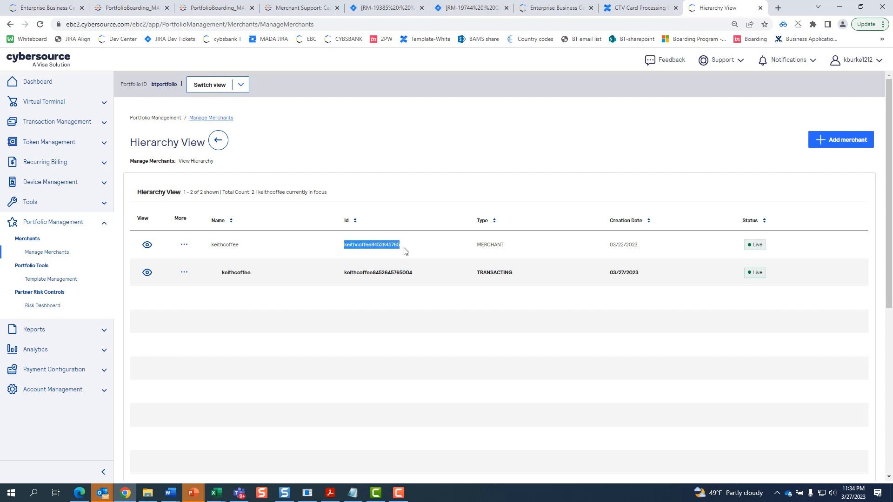
pyautogui.click(185, 246)
pyautogui.click(227, 275)
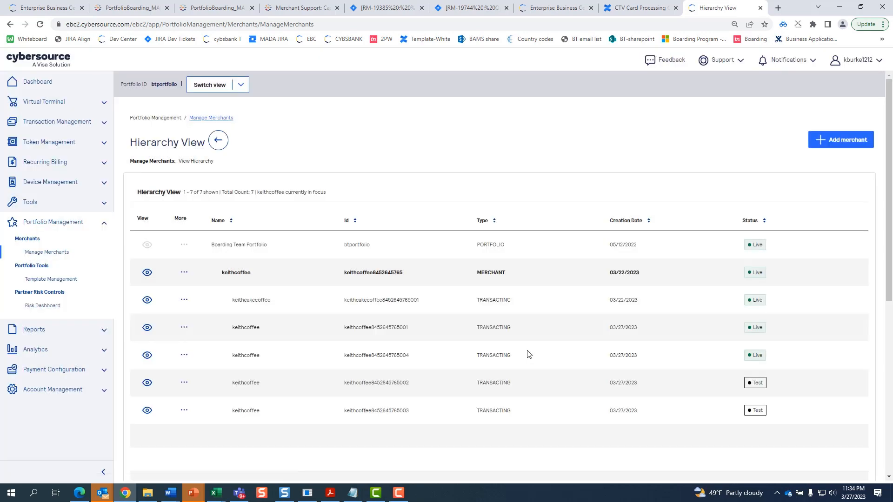